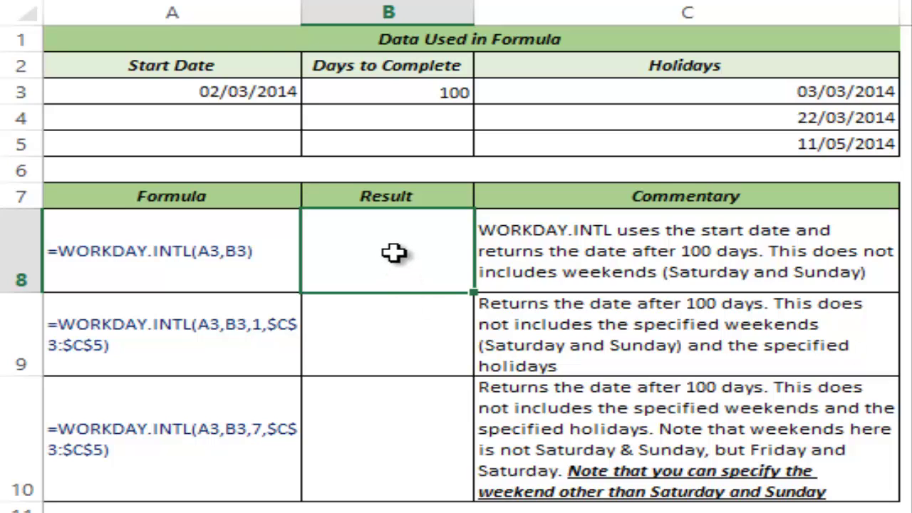
# Step: Build =WORKDAY.INTL(A3,B3) in B8 from start date A3 and the 100 days in B3
pyautogui.write('=wor')
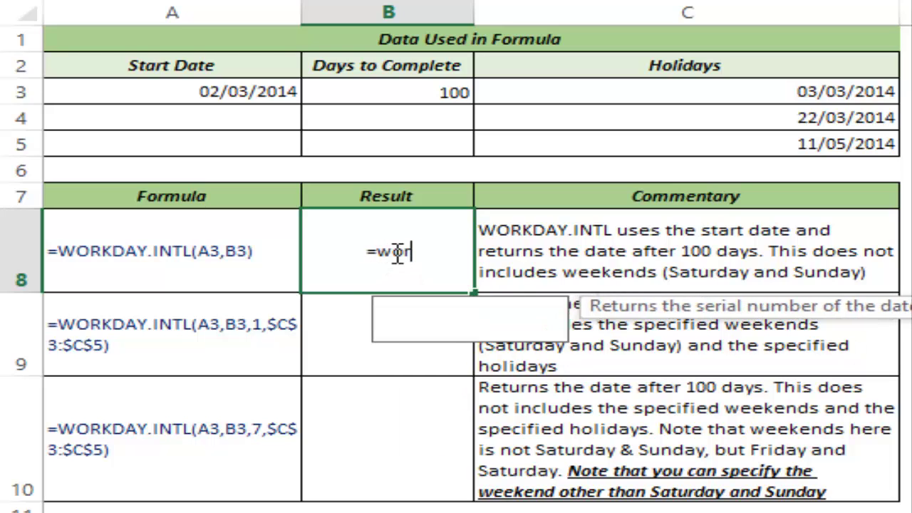
pyautogui.write('kday.intl')
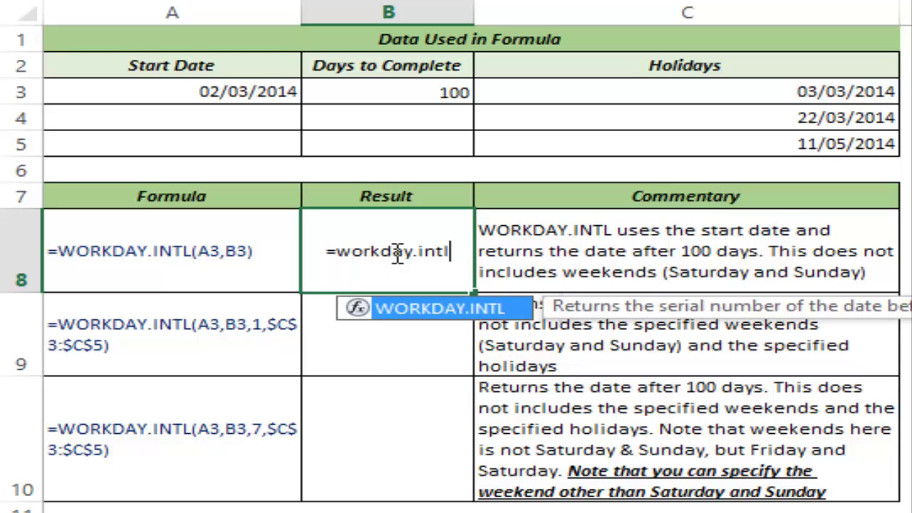
pyautogui.press('Tab')
pyautogui.moveTo(385, 322); pyautogui.dragTo(156, 343)
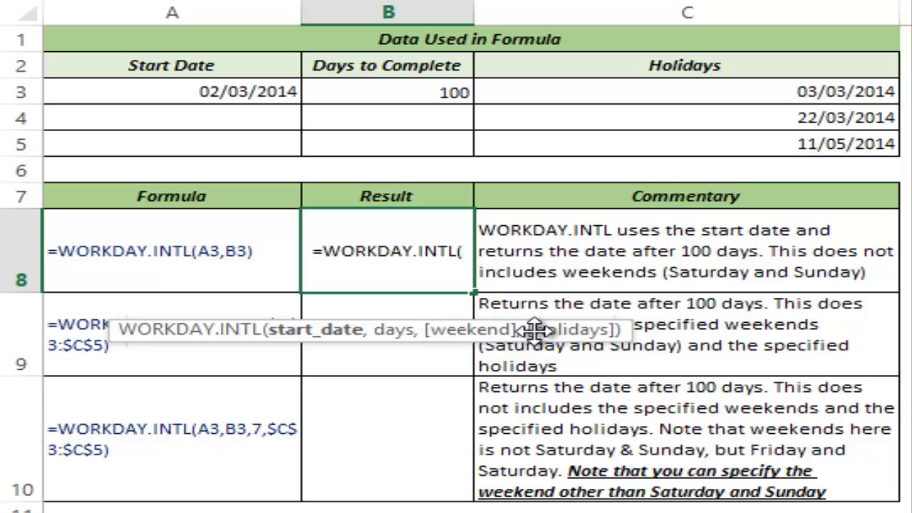
pyautogui.click(244, 93)
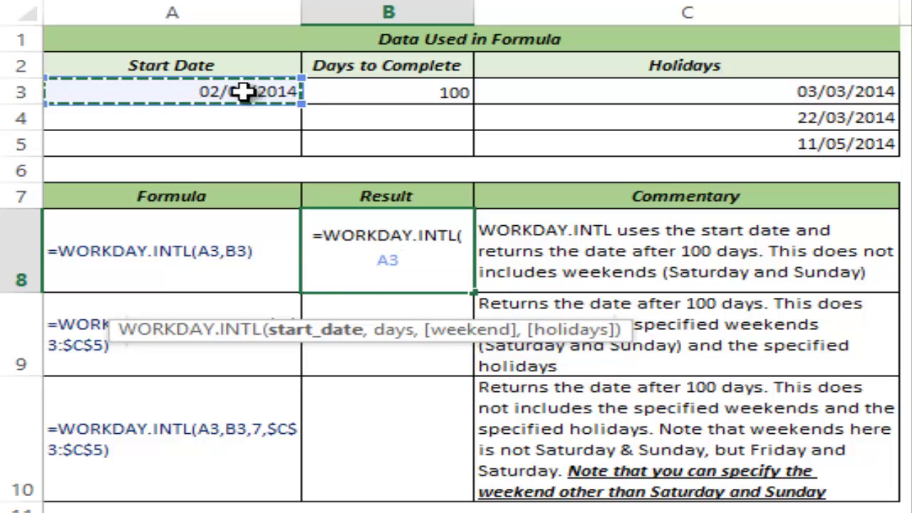
pyautogui.write(',')
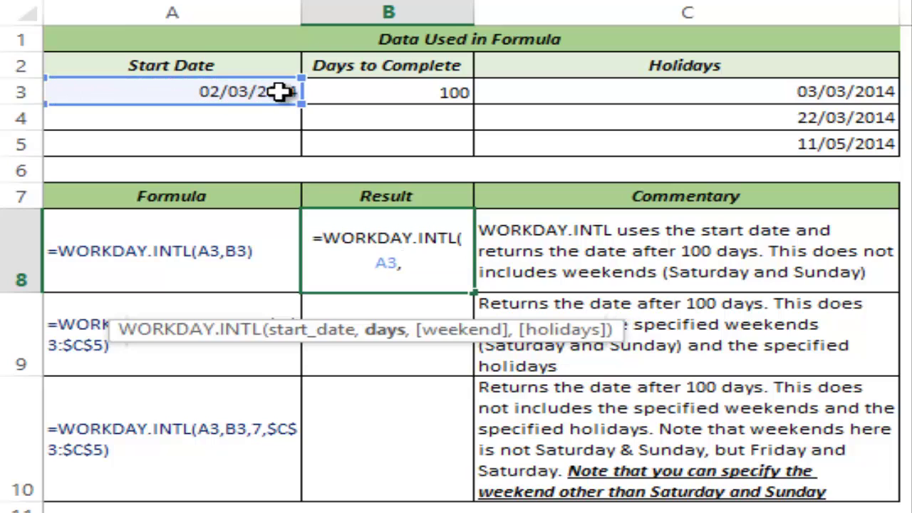
pyautogui.click(340, 90)
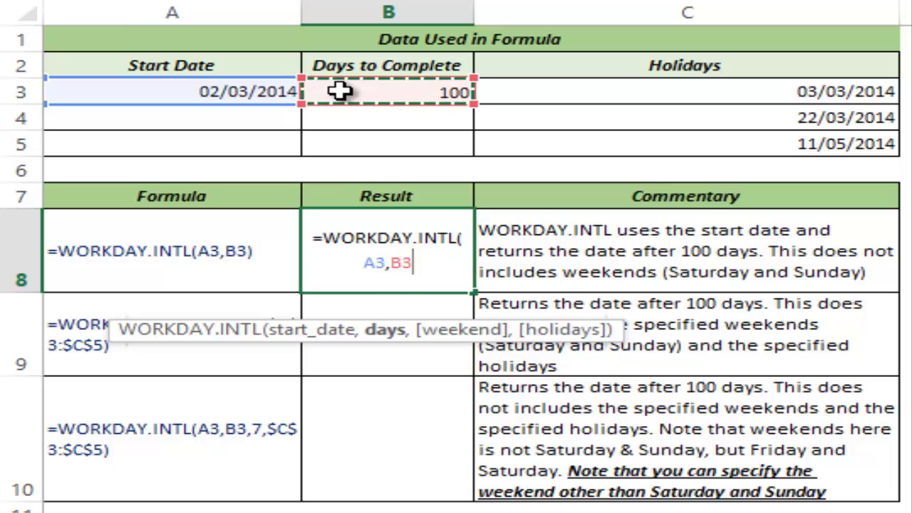
pyautogui.write(')')
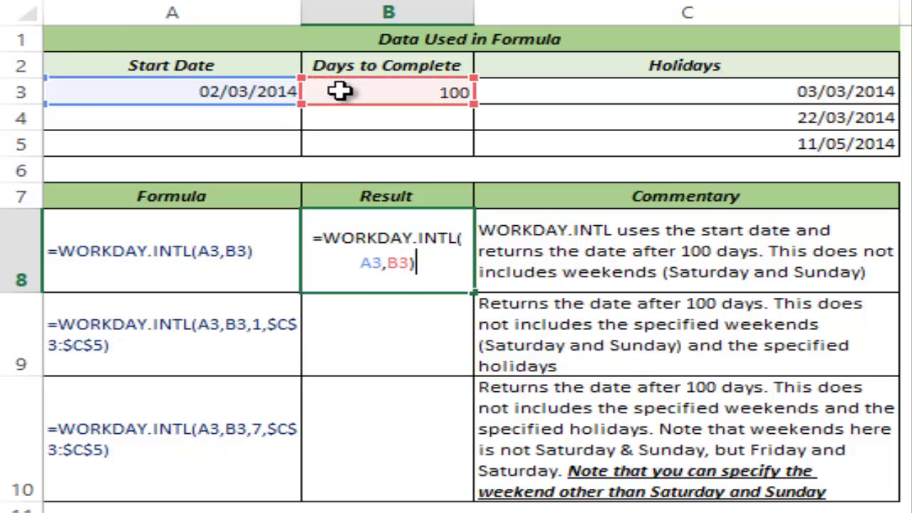
pyautogui.hotkey('ctrl', 'Return')
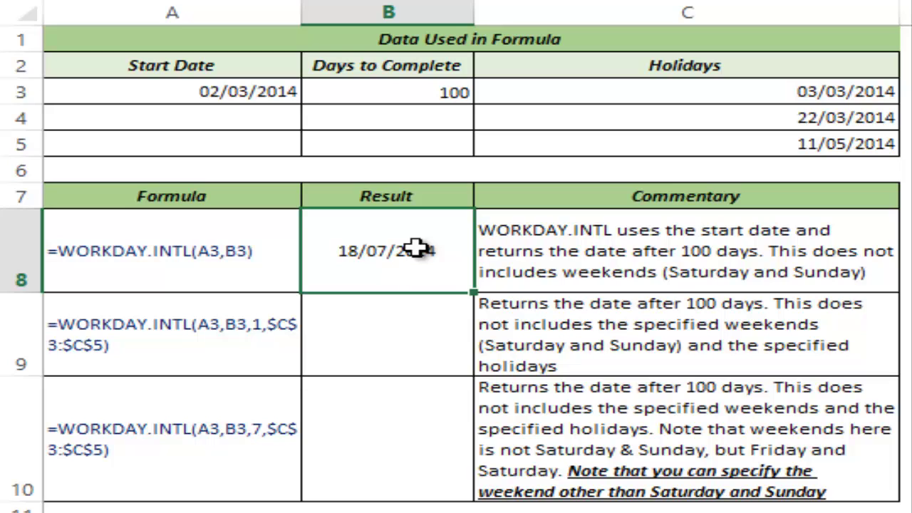
# Step: Enter =WORKDAY.INTL(A3,B3,1,C3:C5) in B9, using weekend type 1 and holidays C3:C5
pyautogui.click(358, 338)
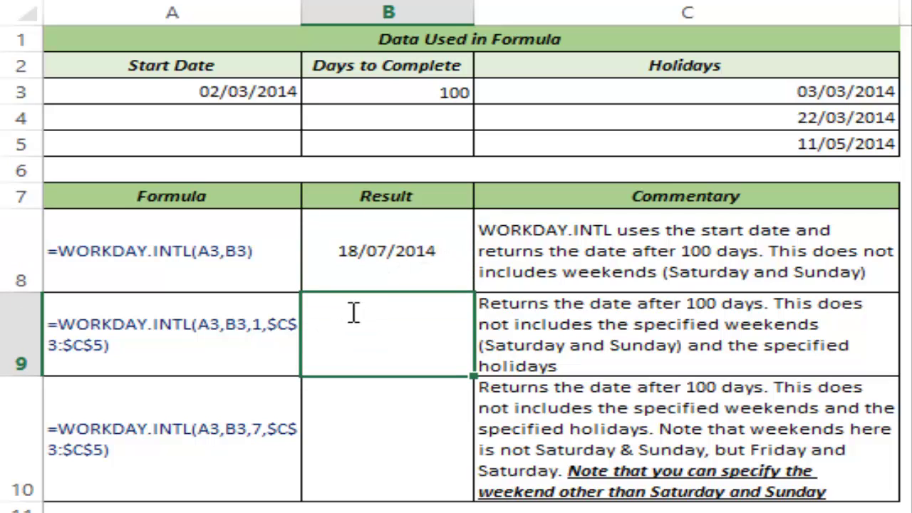
pyautogui.write('=wor')
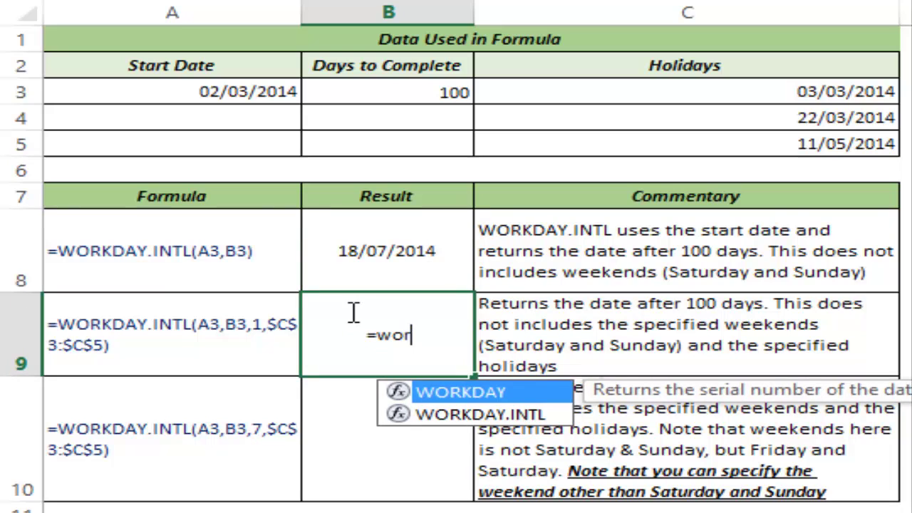
pyautogui.write('kday.int')
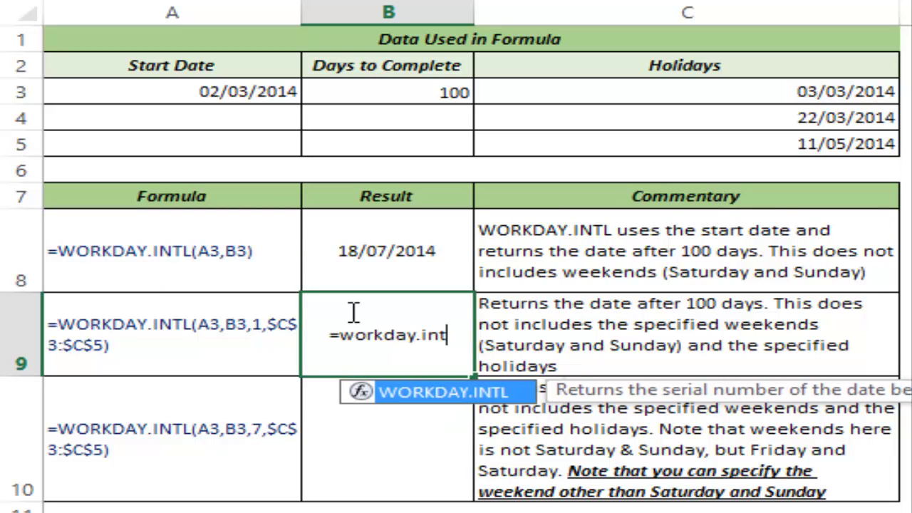
pyautogui.press('Tab')
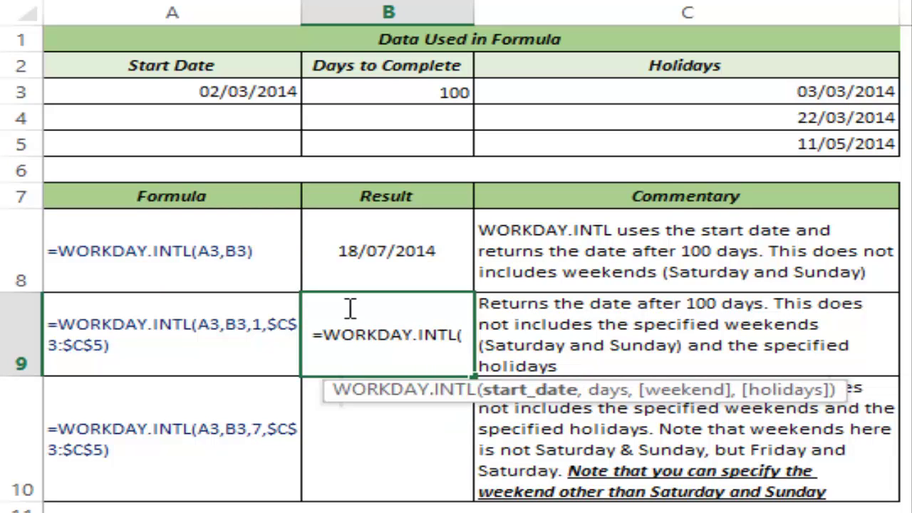
pyautogui.click(229, 93)
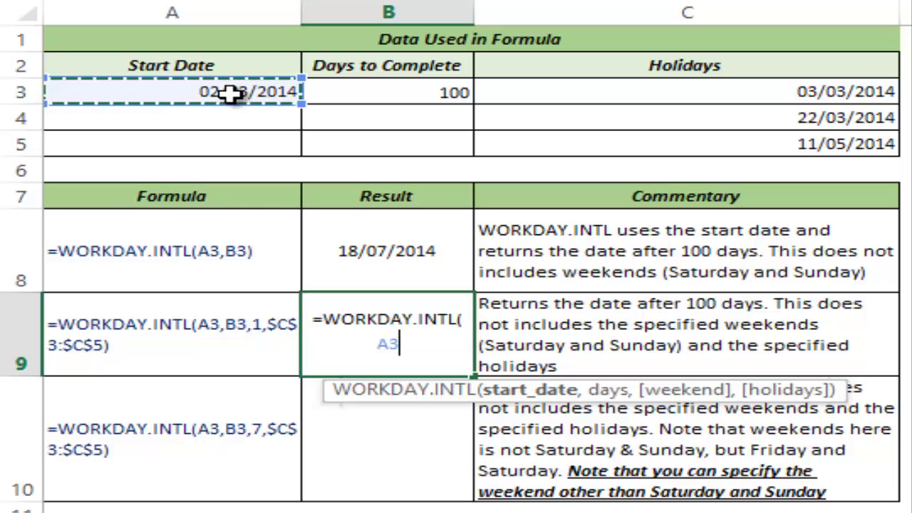
pyautogui.write(',')
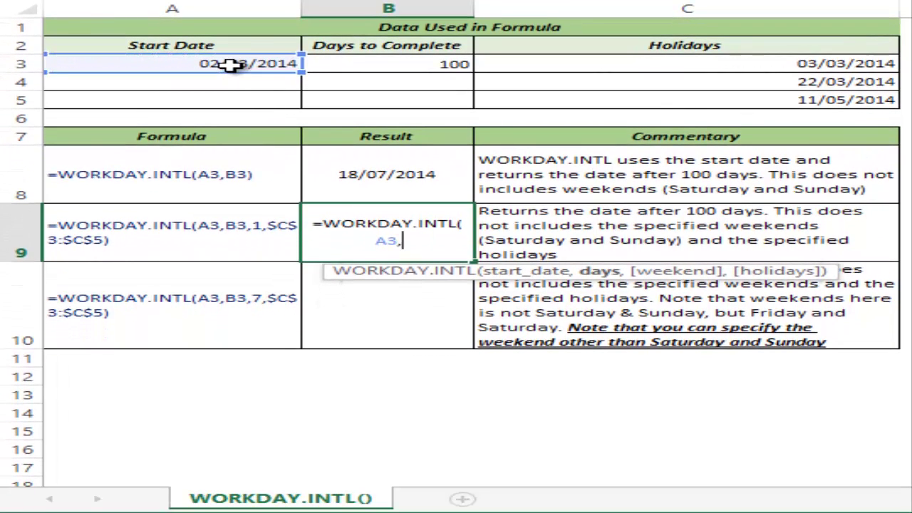
pyautogui.click(341, 62)
pyautogui.write(',')
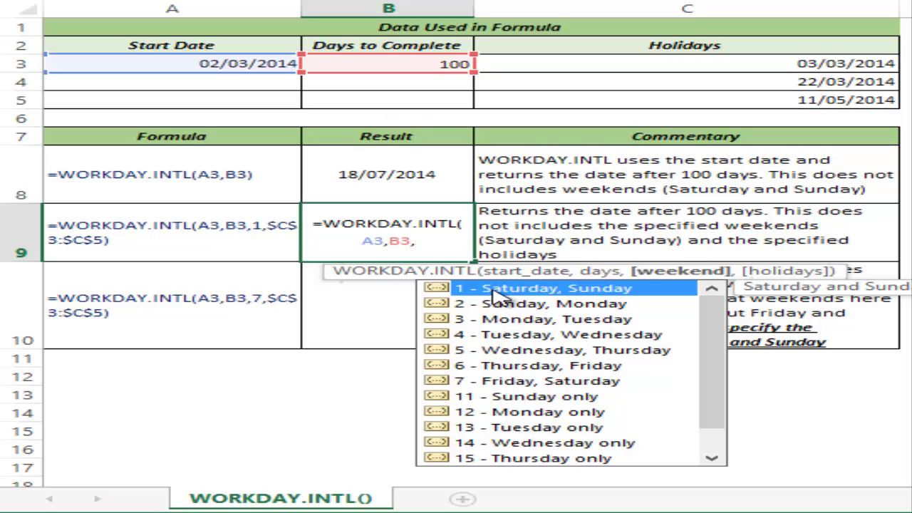
pyautogui.write('1,')
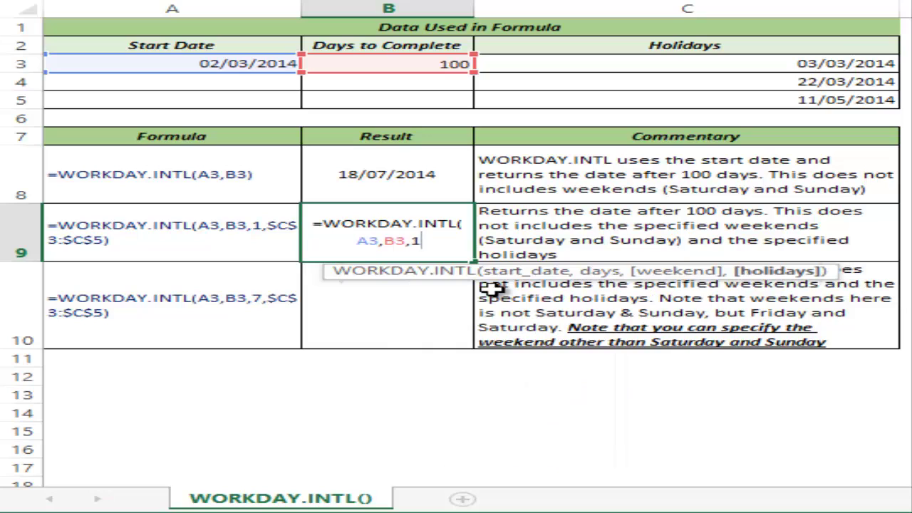
pyautogui.click(630, 62)
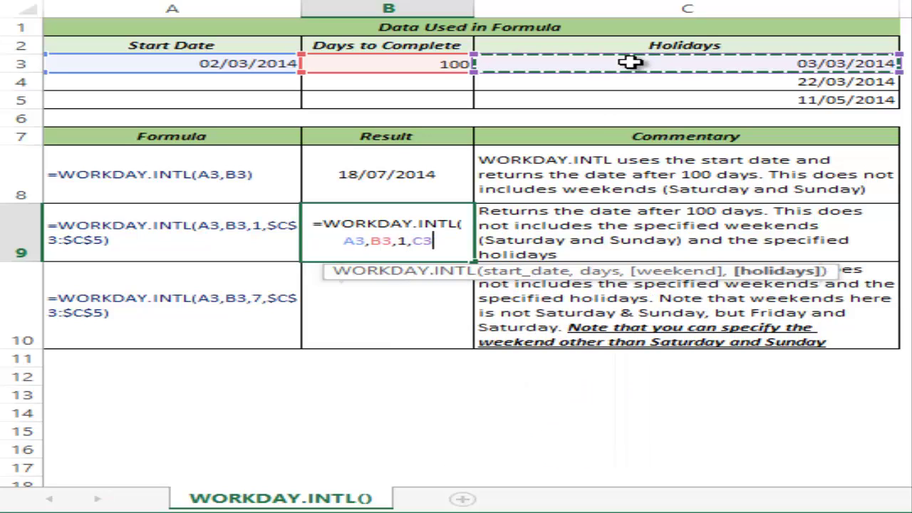
pyautogui.moveTo(630, 62); pyautogui.dragTo(649, 103)
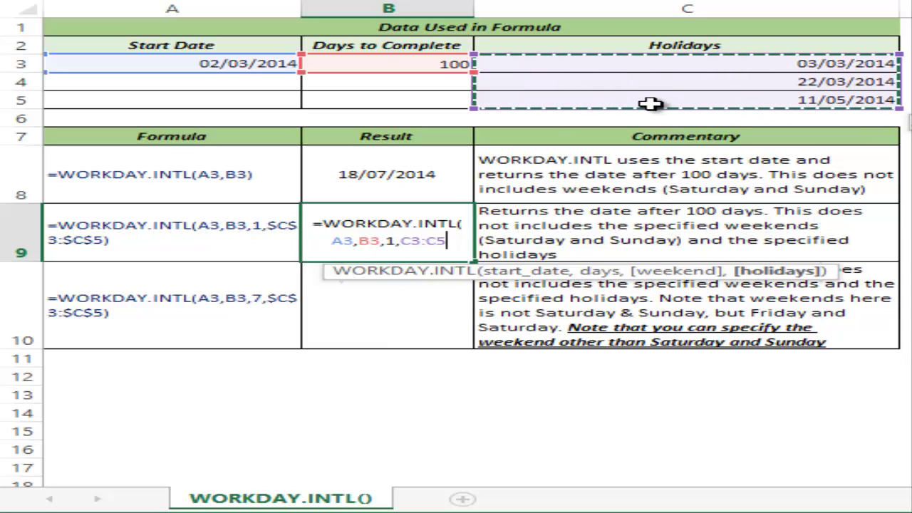
pyautogui.write(')')
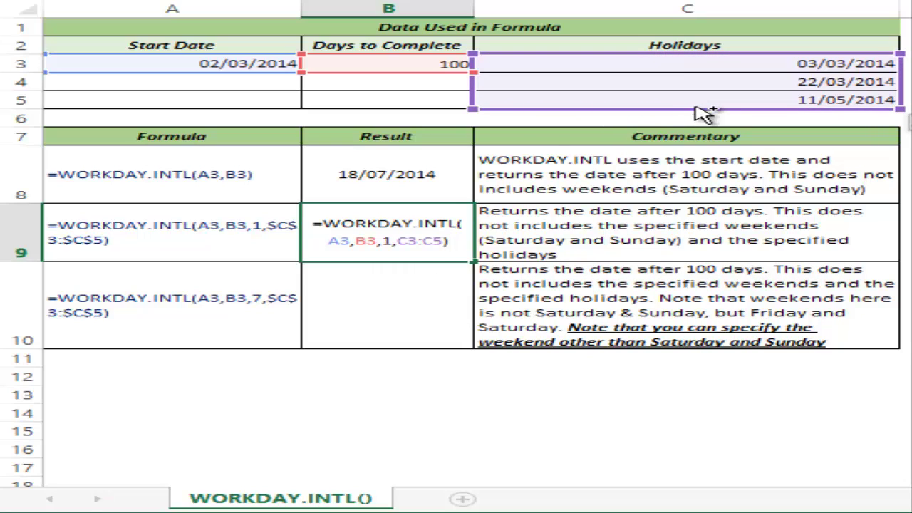
pyautogui.hotkey('ctrl', 'Return')
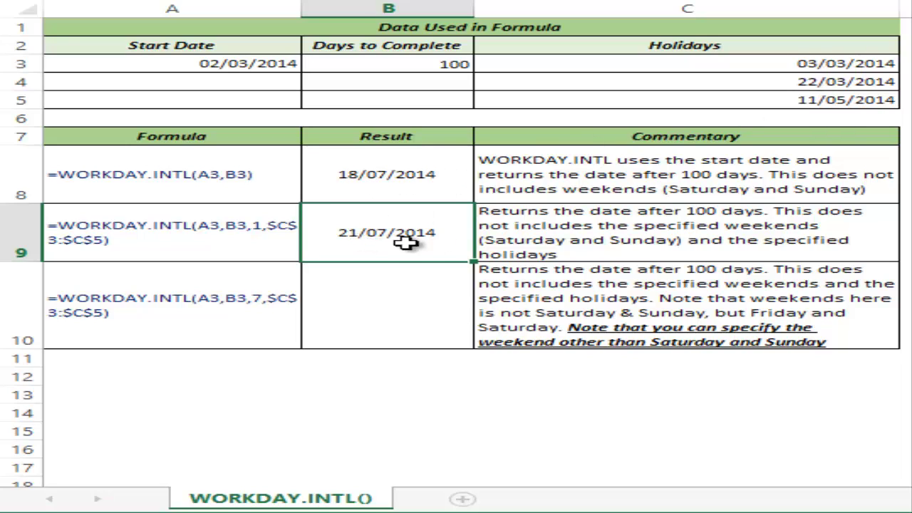
# Step: Start B10's WORKDAY.INTL formula with start date A3 and the 100 days from B3
pyautogui.click(357, 299)
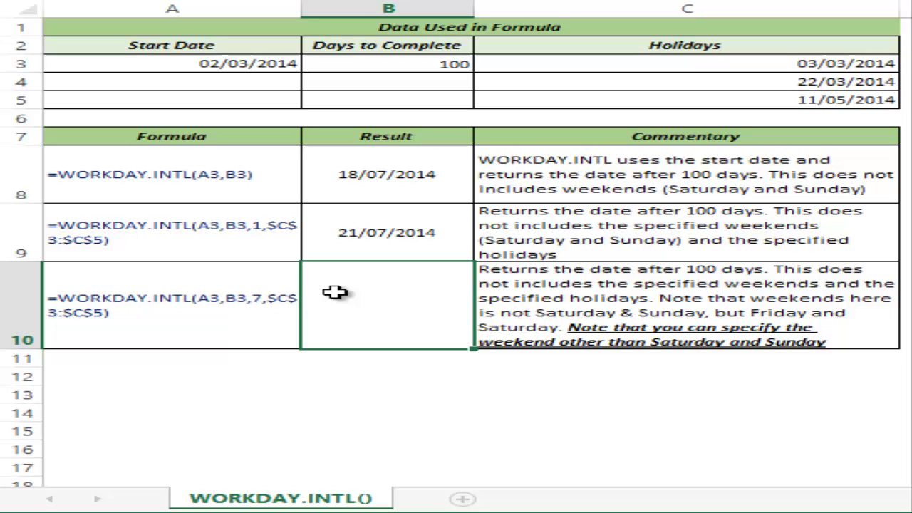
pyautogui.write('=work')
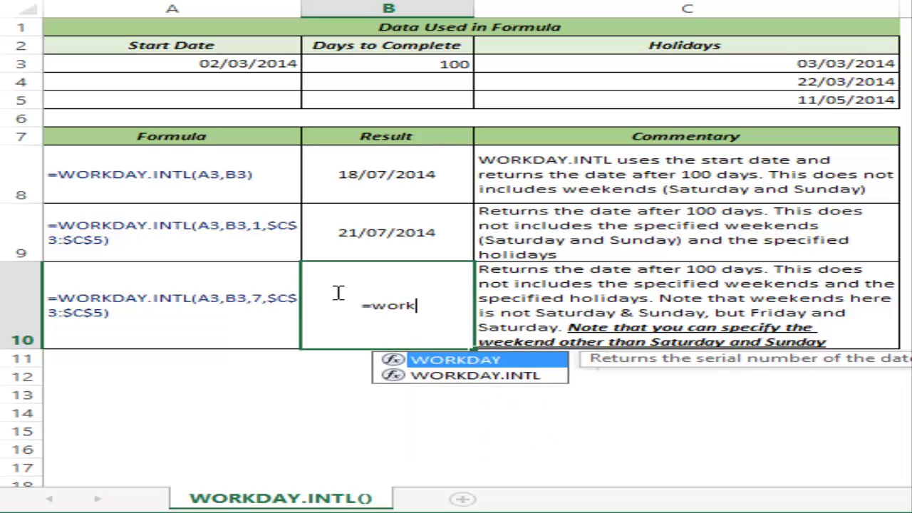
pyautogui.write('day')
pyautogui.press('Down')
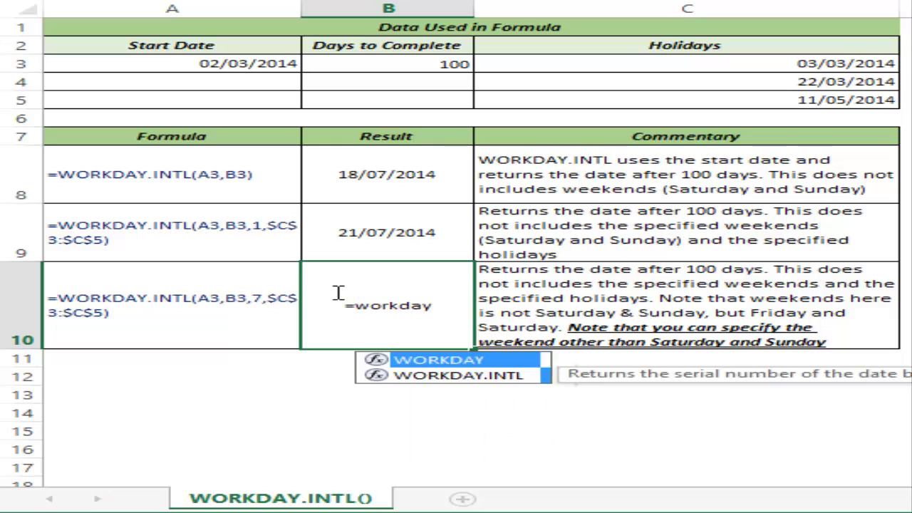
pyautogui.press('Tab')
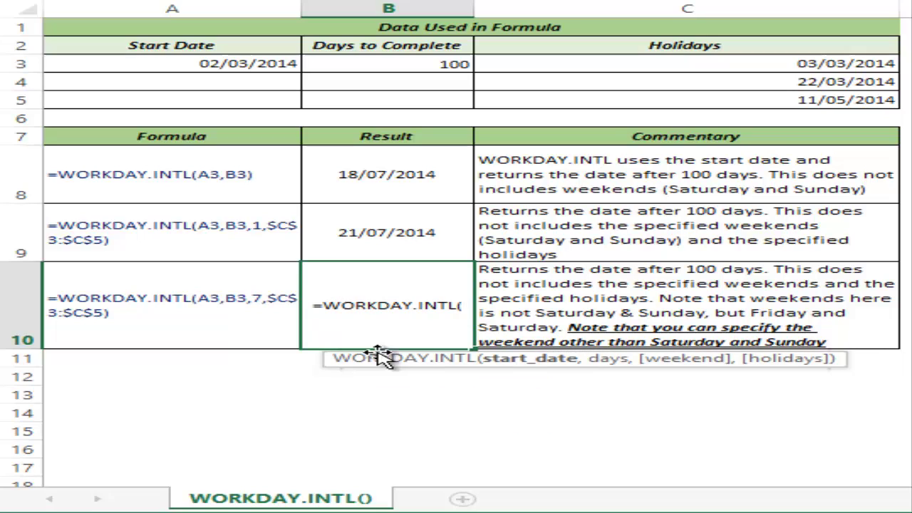
pyautogui.click(246, 66)
pyautogui.write(',')
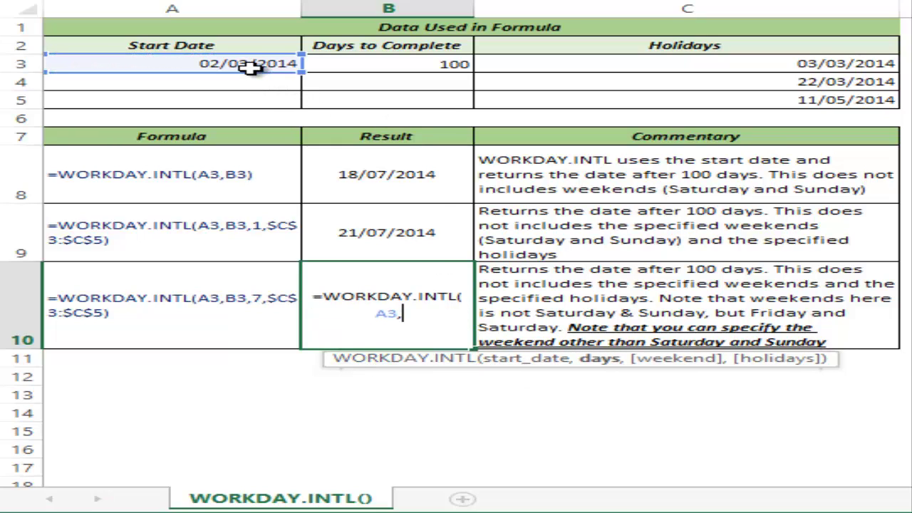
pyautogui.click(360, 66)
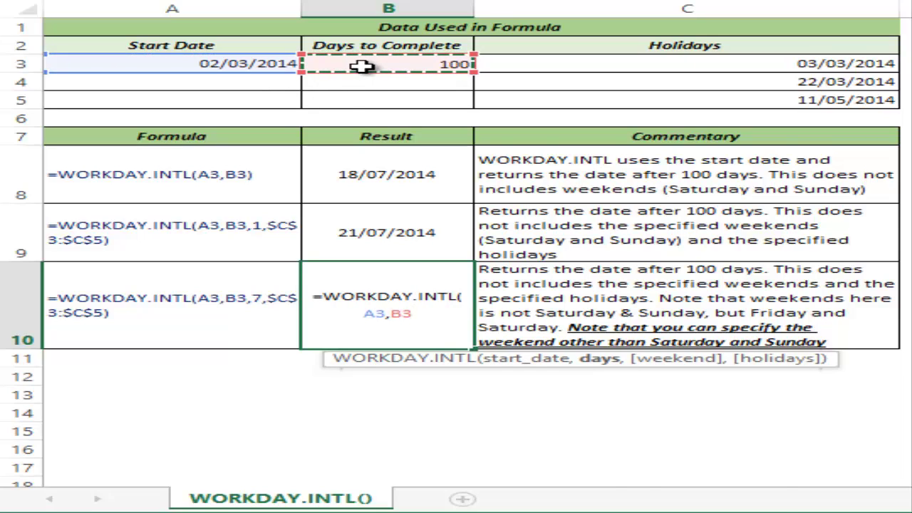
pyautogui.write(',')
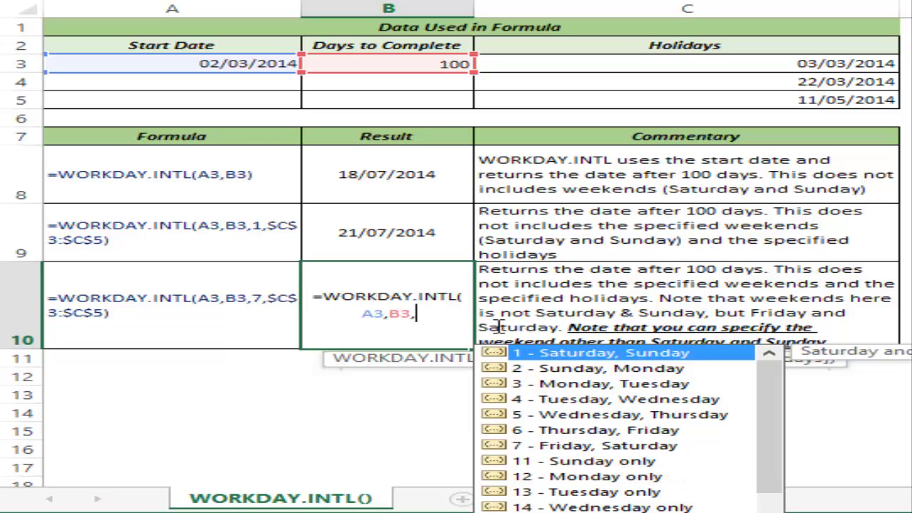
# Step: Complete B10's formula with weekend type 7 (Friday–Saturday) and holidays C3:C5
pyautogui.doubleClick(570, 445)
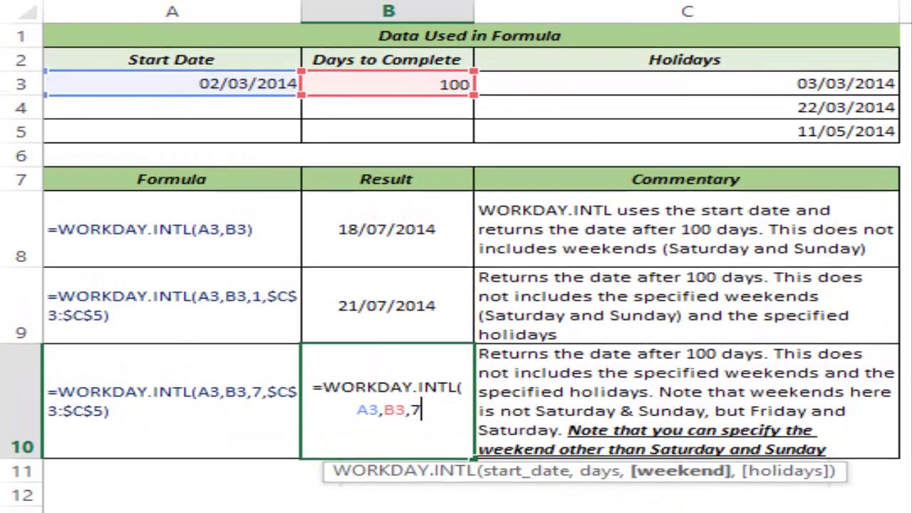
pyautogui.write(',')
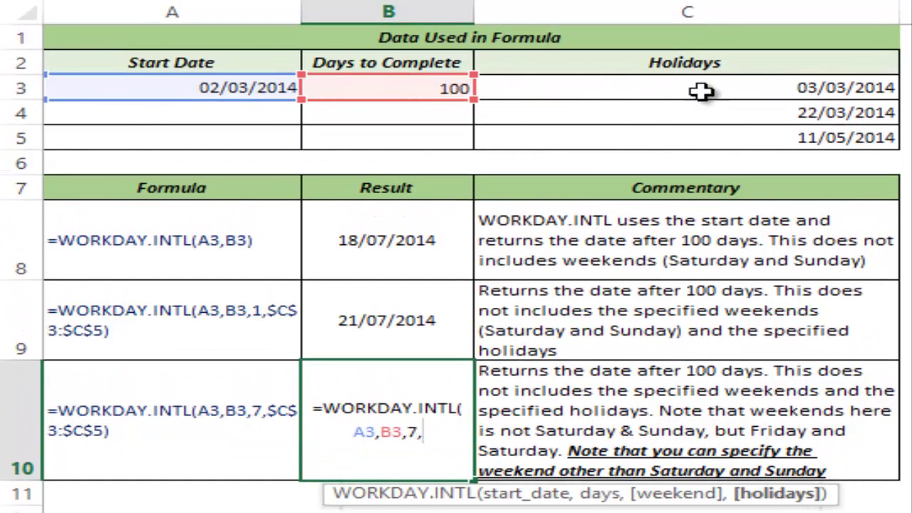
pyautogui.moveTo(698, 86); pyautogui.dragTo(699, 133)
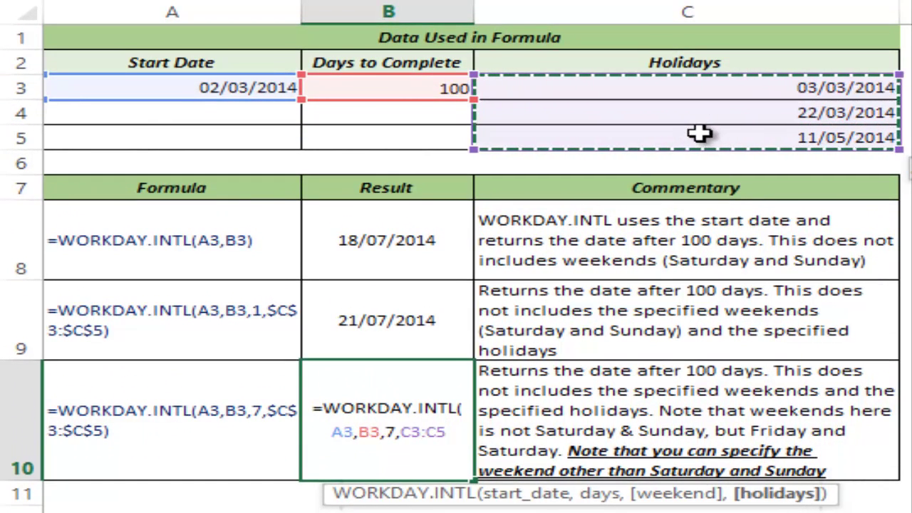
pyautogui.write(')')
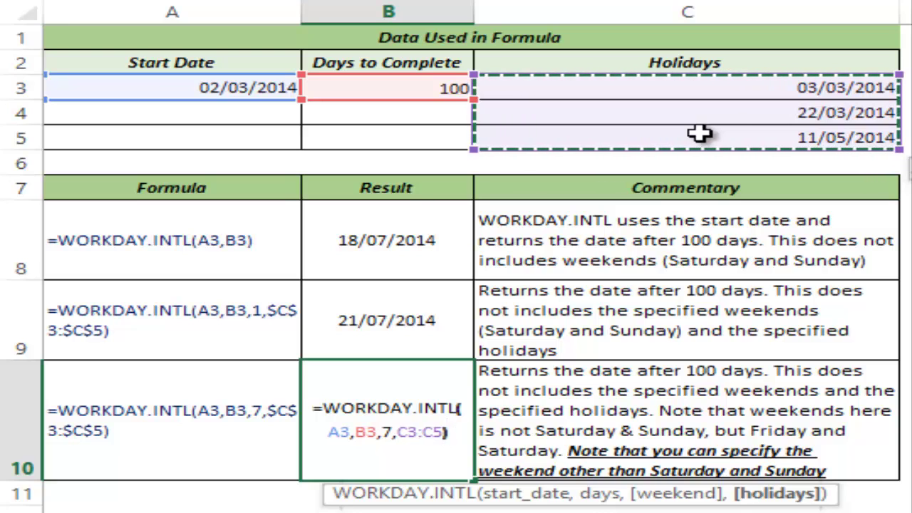
pyautogui.hotkey('ctrl', 'Return')
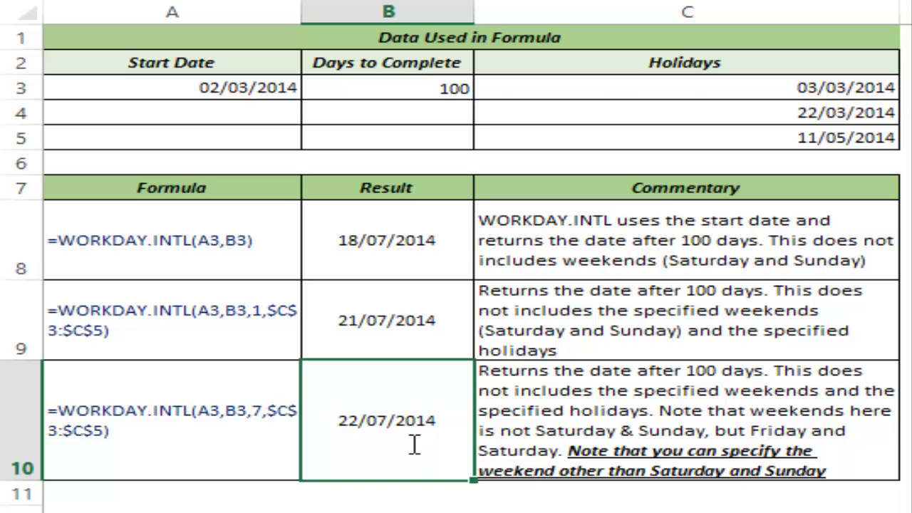
# Step: Replace B10's weekend code 7 with the custom weekend string "0101011"
pyautogui.doubleClick(411, 443)
pyautogui.press('Left')
pyautogui.press('Left')
pyautogui.press('Left')
pyautogui.press('Left')
pyautogui.press('Left')
pyautogui.press('Left')
pyautogui.press('Left')
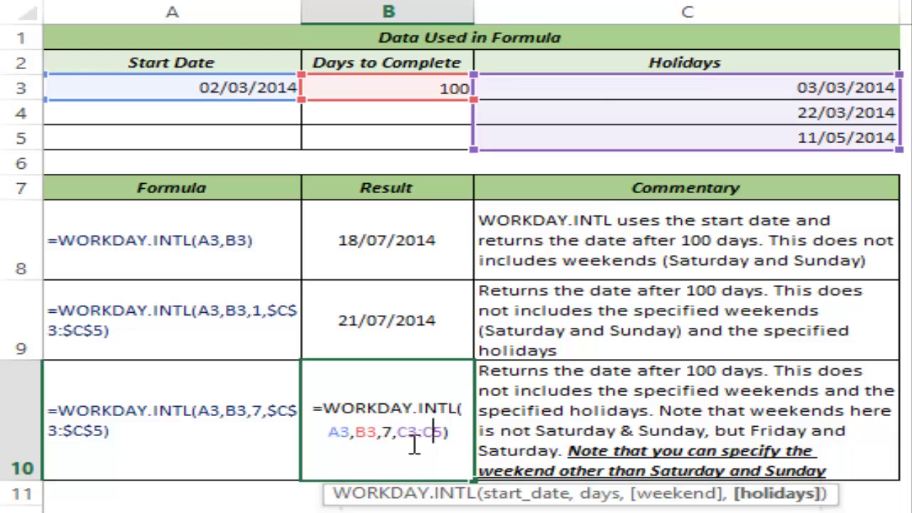
pyautogui.hotkey('shift', 'Left')
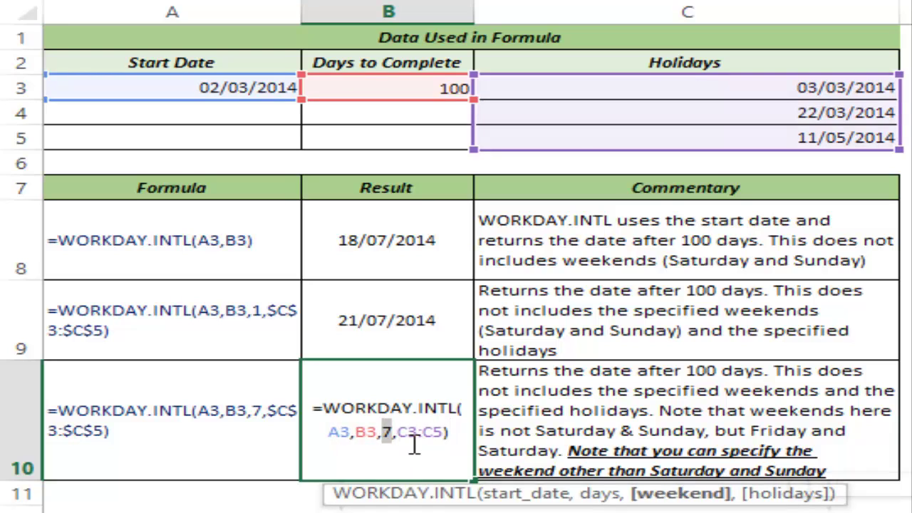
pyautogui.press('BackSpace')
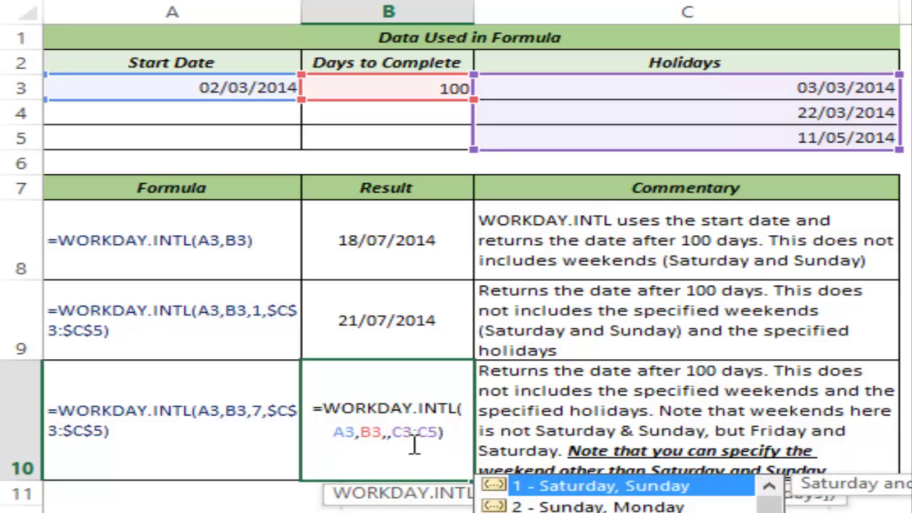
pyautogui.write('"')
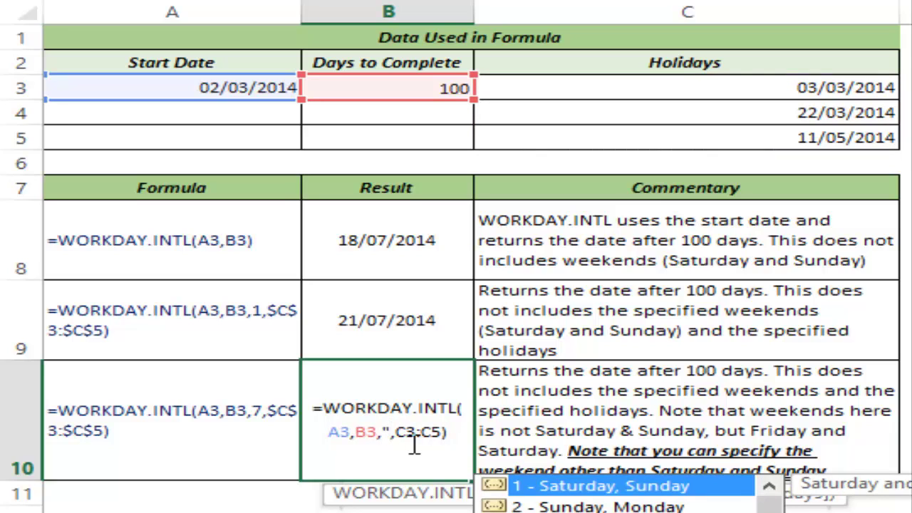
pyautogui.write('0')
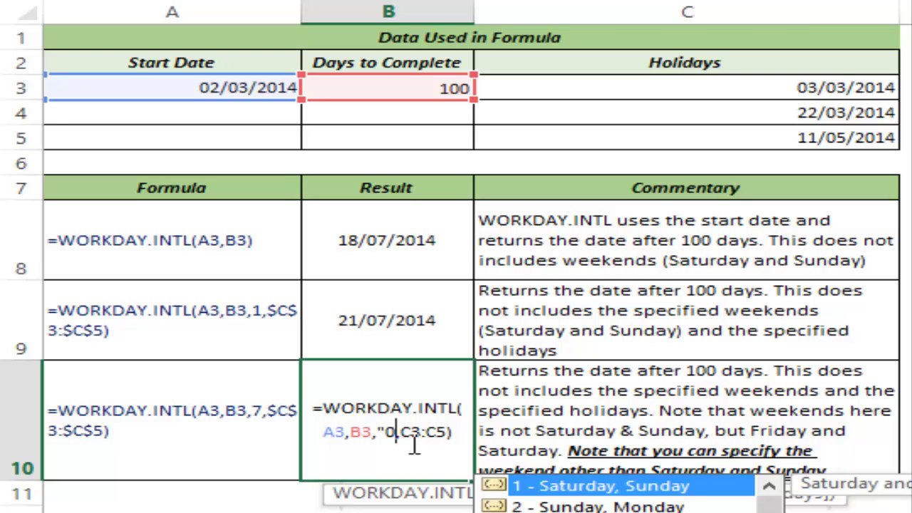
pyautogui.write('1')
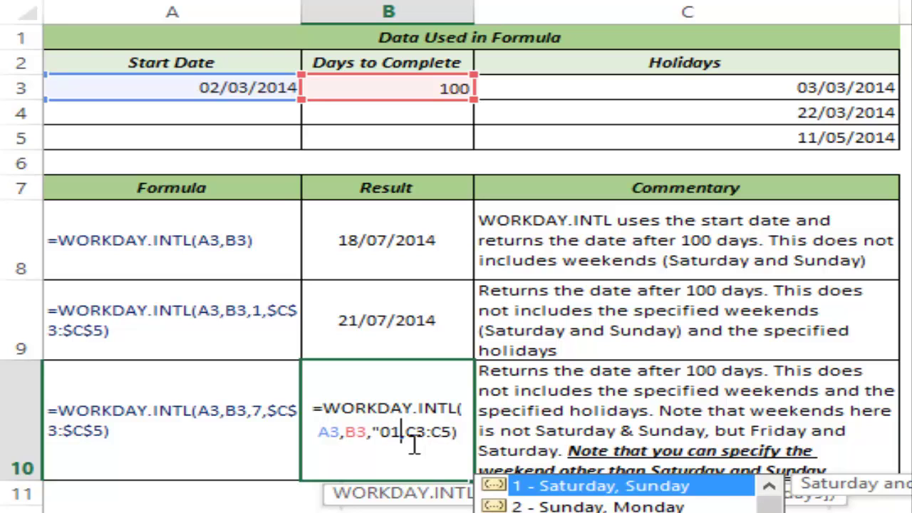
pyautogui.write('0')
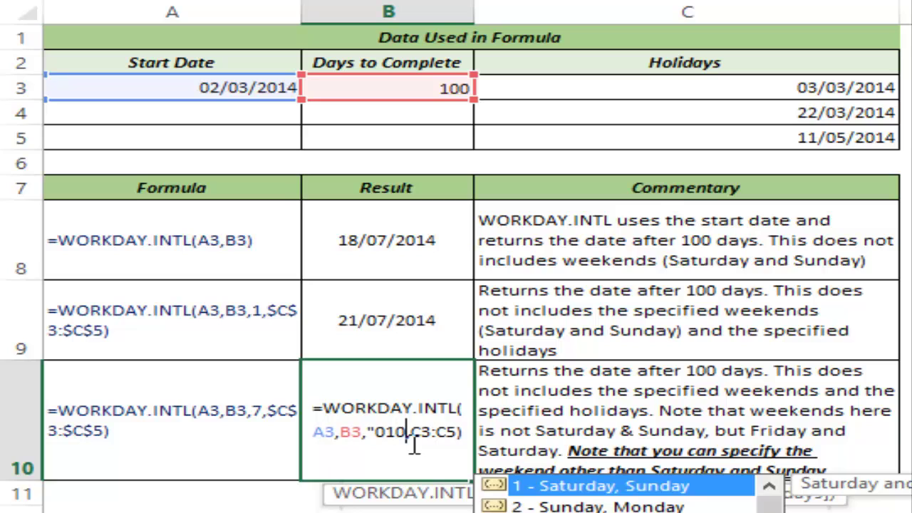
pyautogui.write('1011')
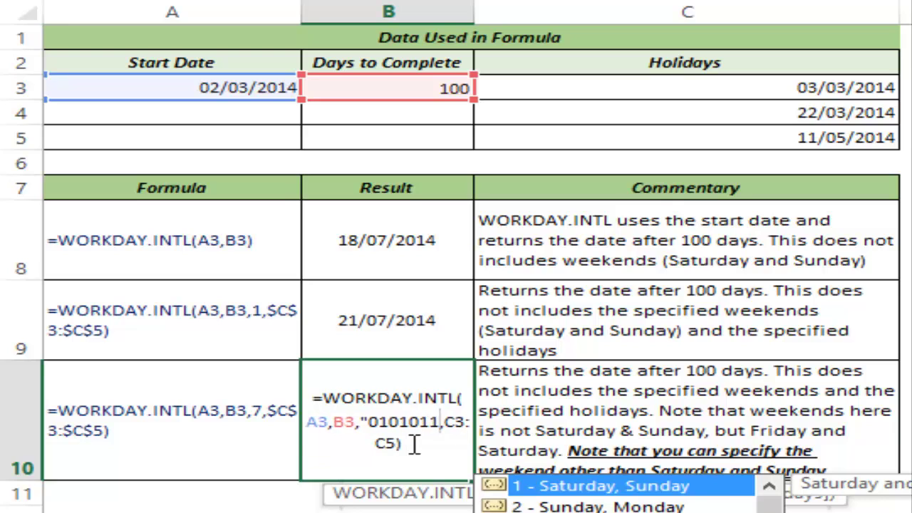
pyautogui.write('",')
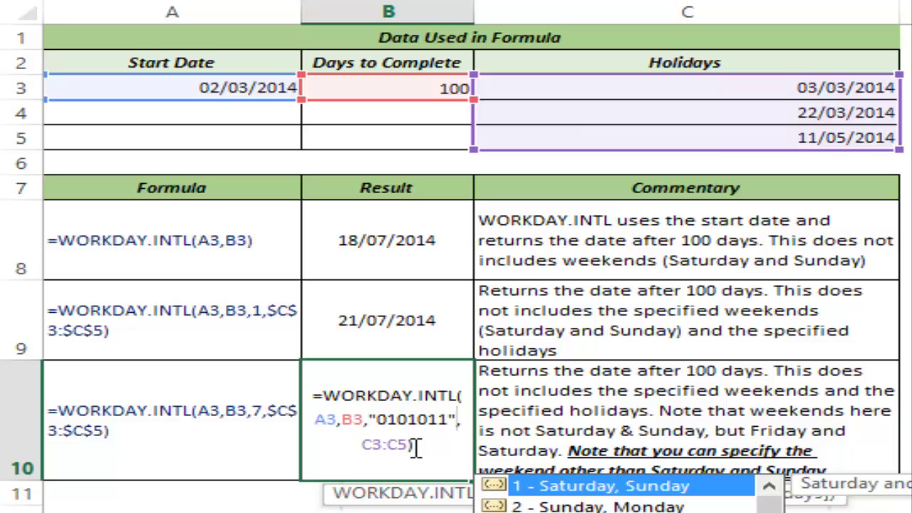
pyautogui.hotkey('ctrl', 'Return')
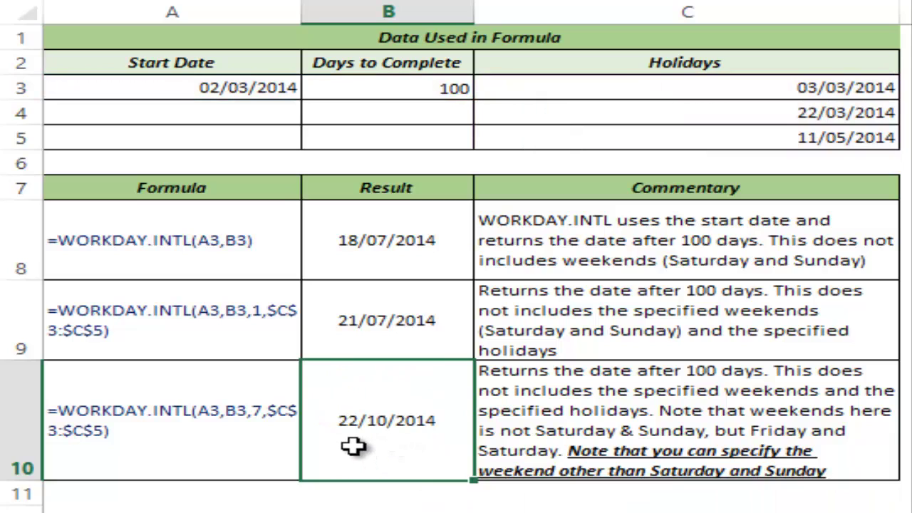
# Step: Review the 0101011 weekend string in B10's formula, leaving it unchanged
pyautogui.doubleClick(396, 429)
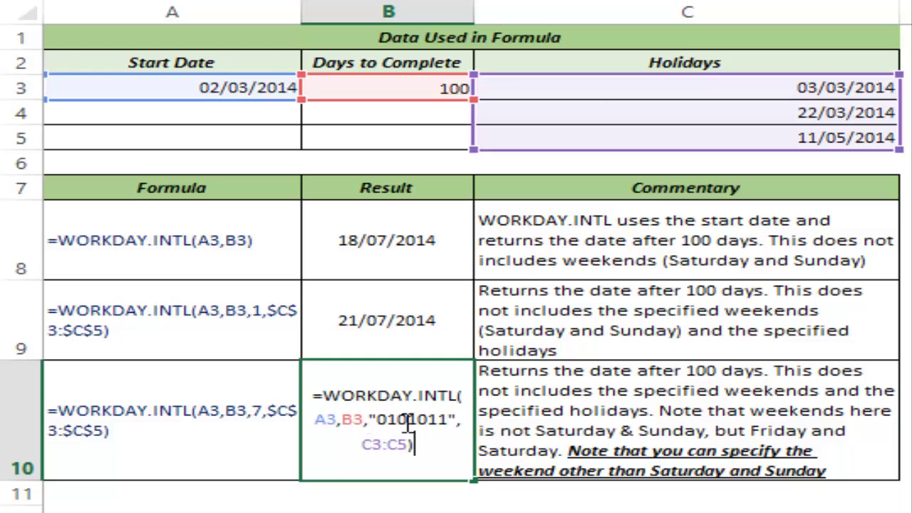
pyautogui.moveTo(378, 420); pyautogui.dragTo(450, 420)
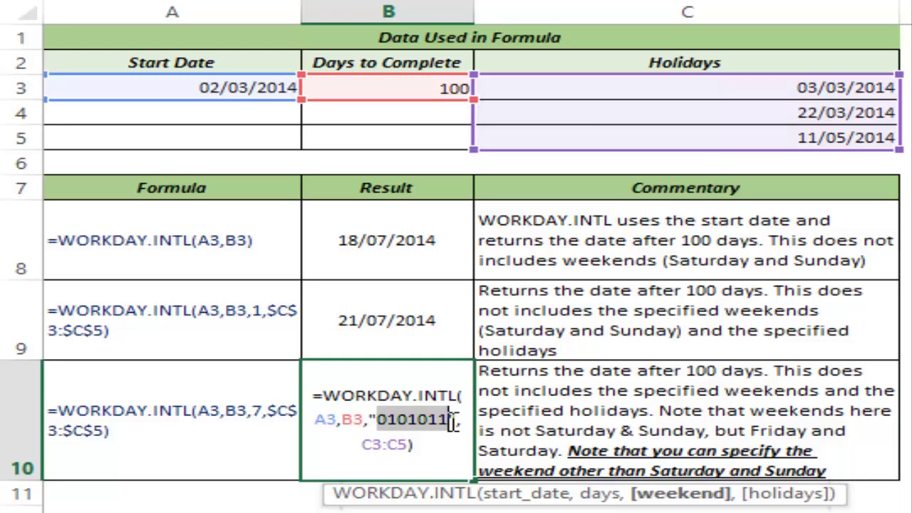
pyautogui.press('Escape')
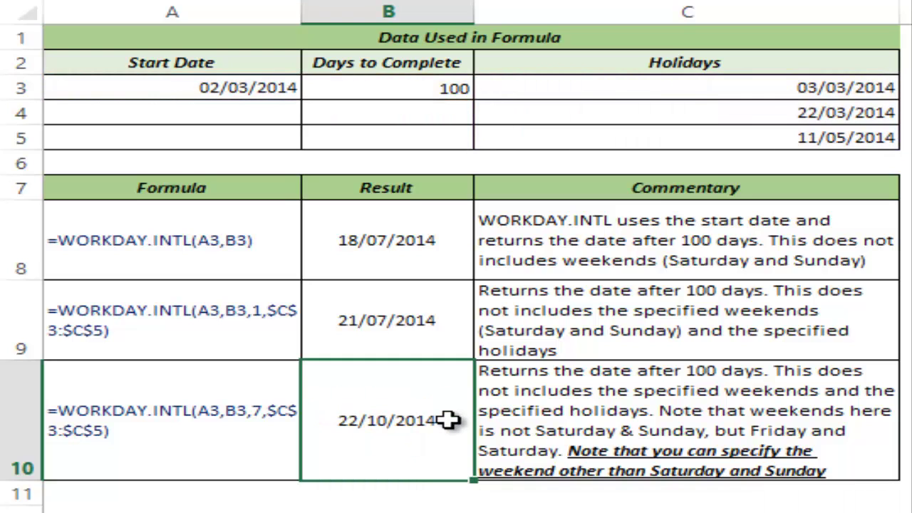